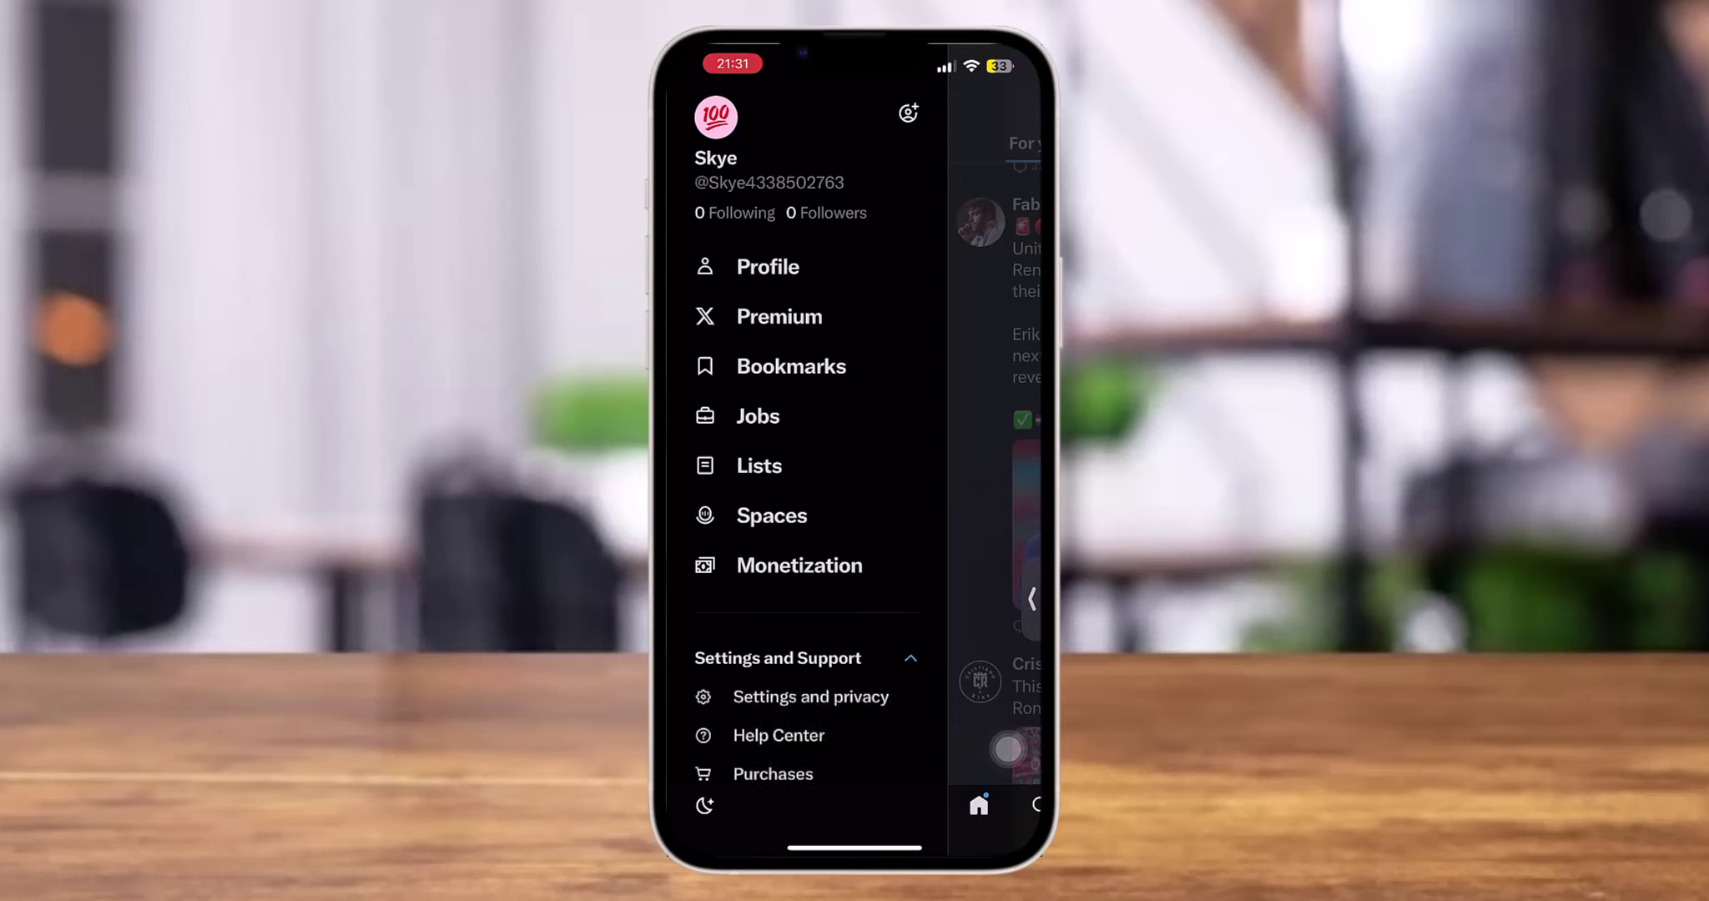
# - Open the Account information page through Settings and privacy and Your account
pyautogui.click(810, 696)
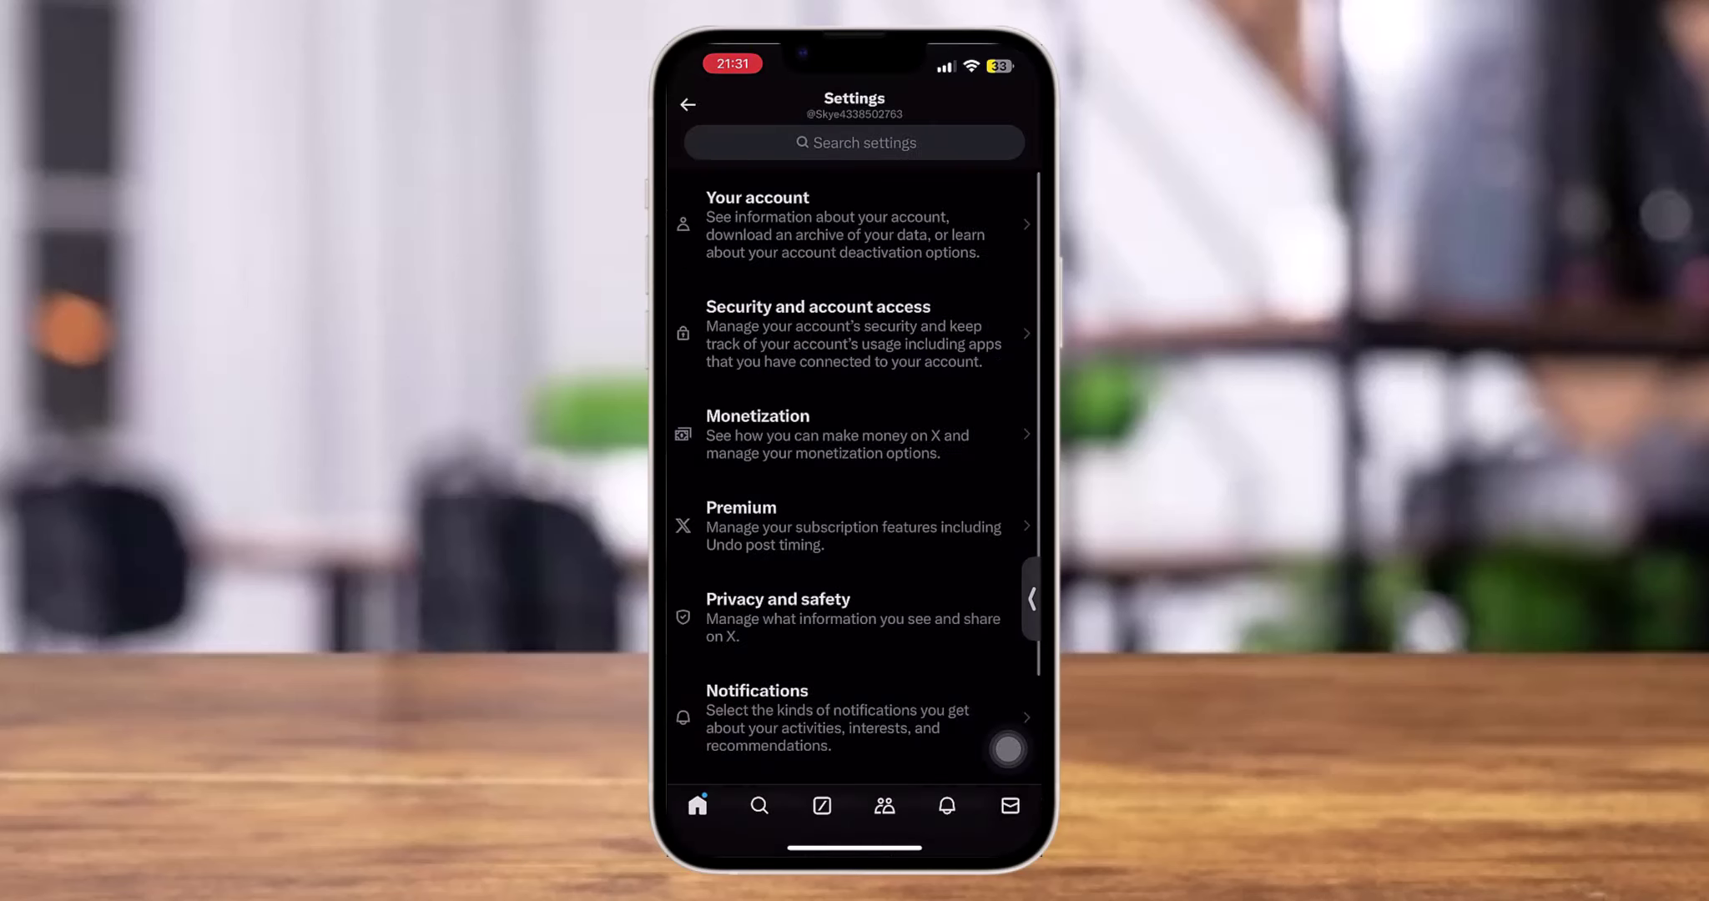
pyautogui.click(801, 224)
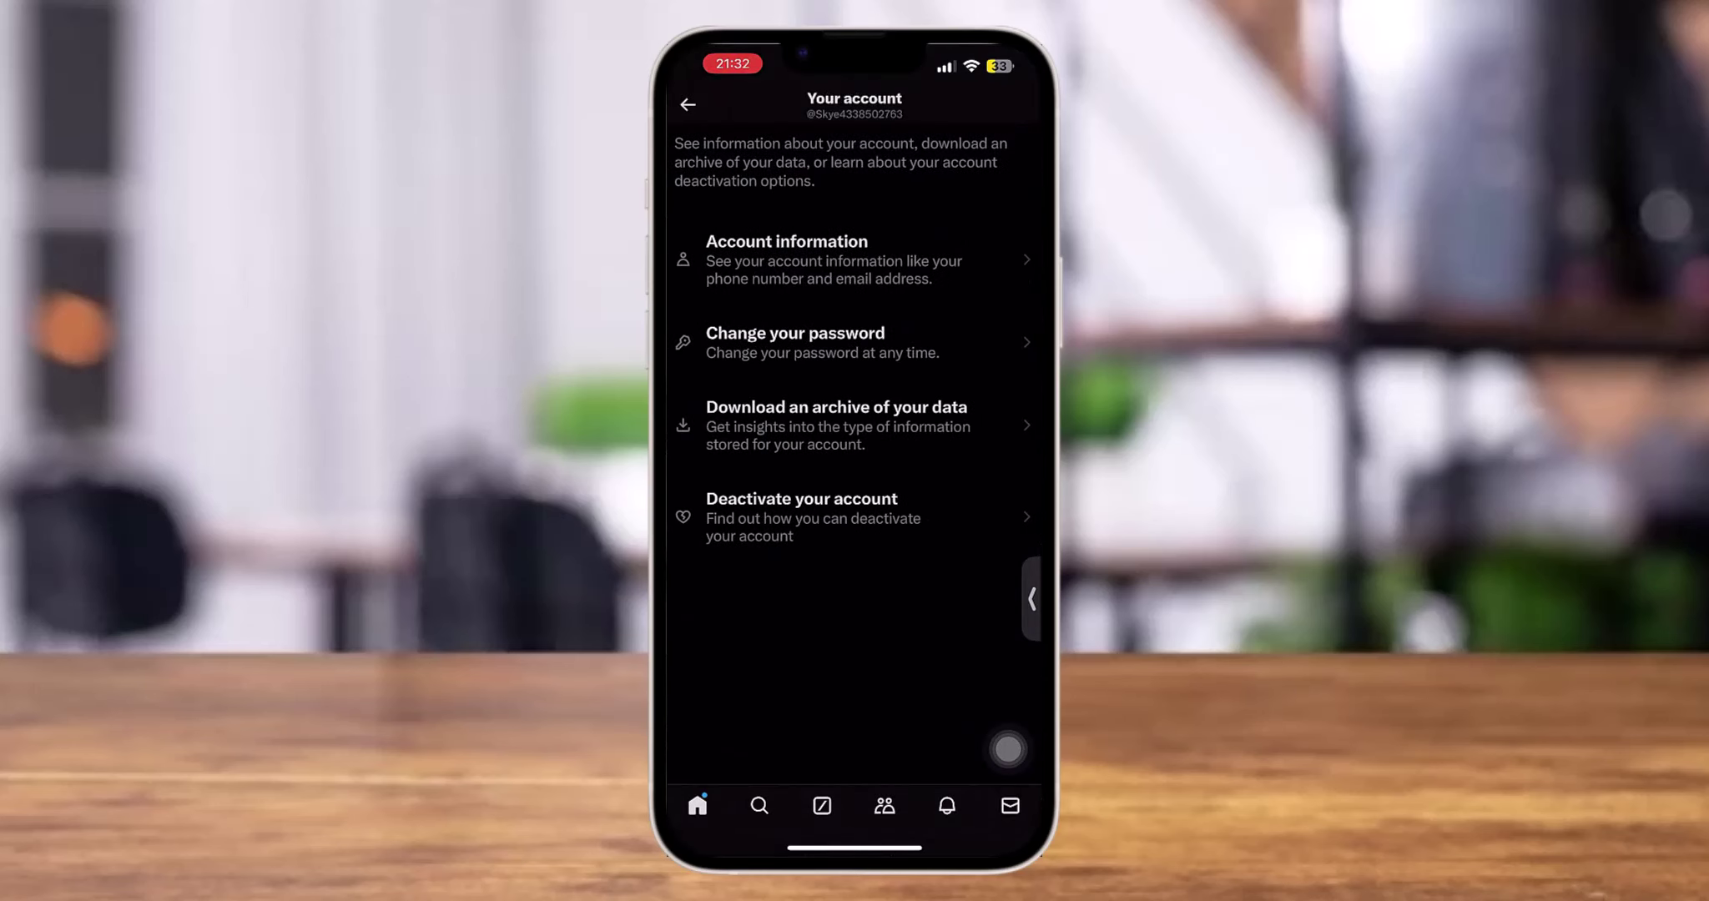
pyautogui.click(800, 260)
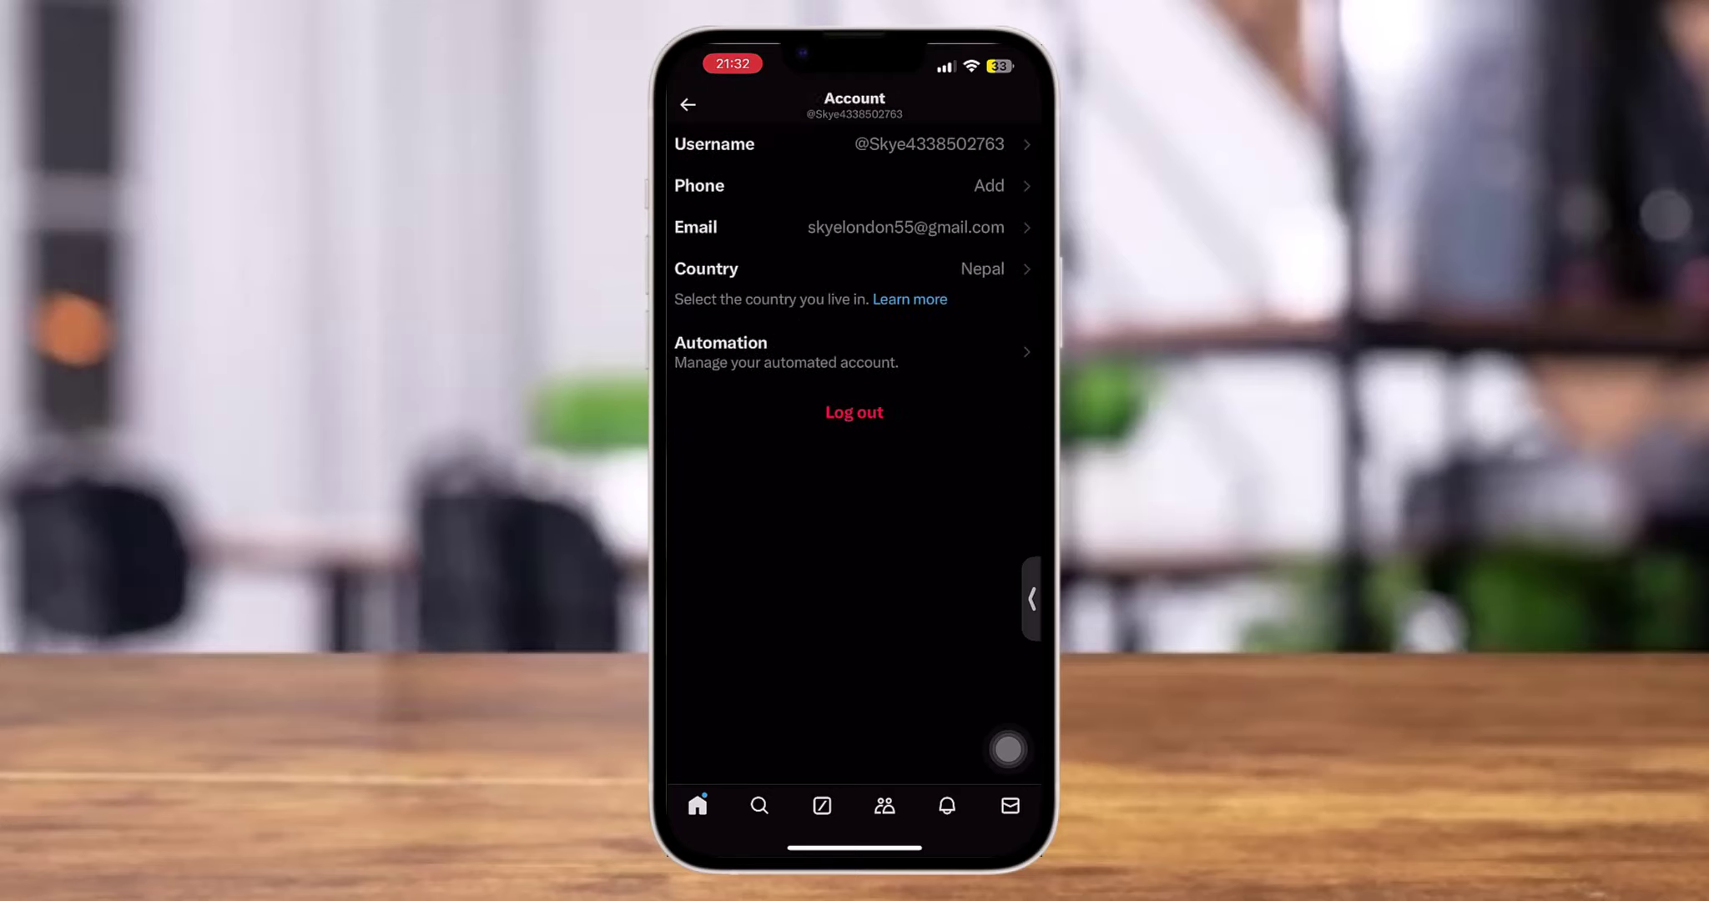
pyautogui.click(855, 144)
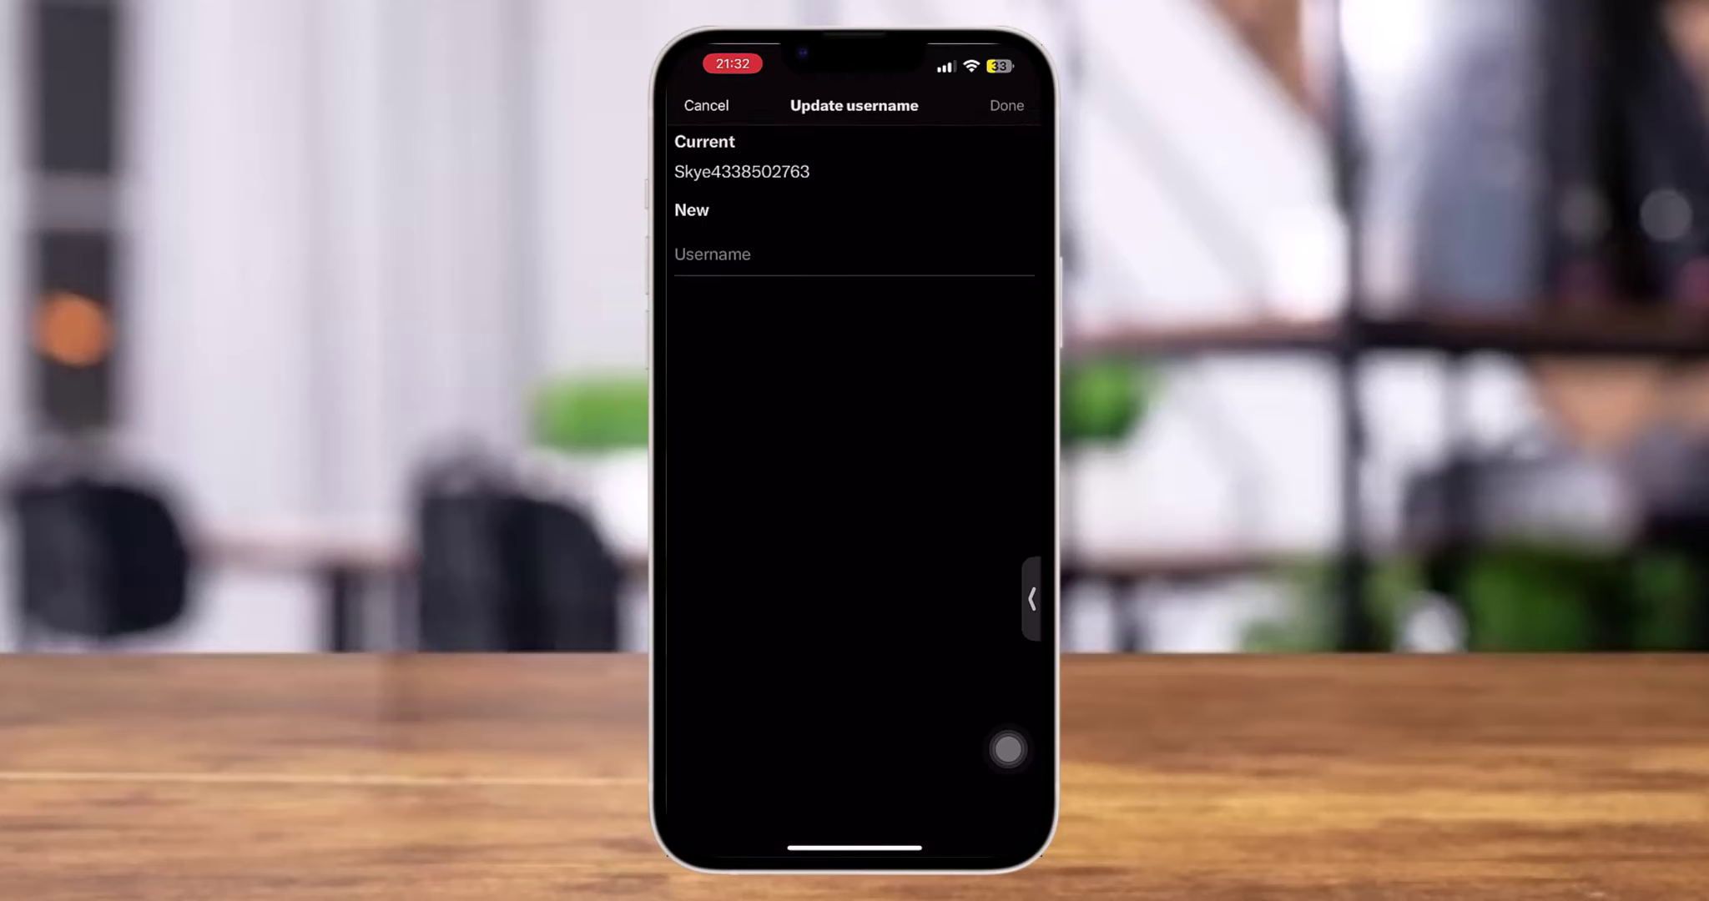
pyautogui.click(826, 303)
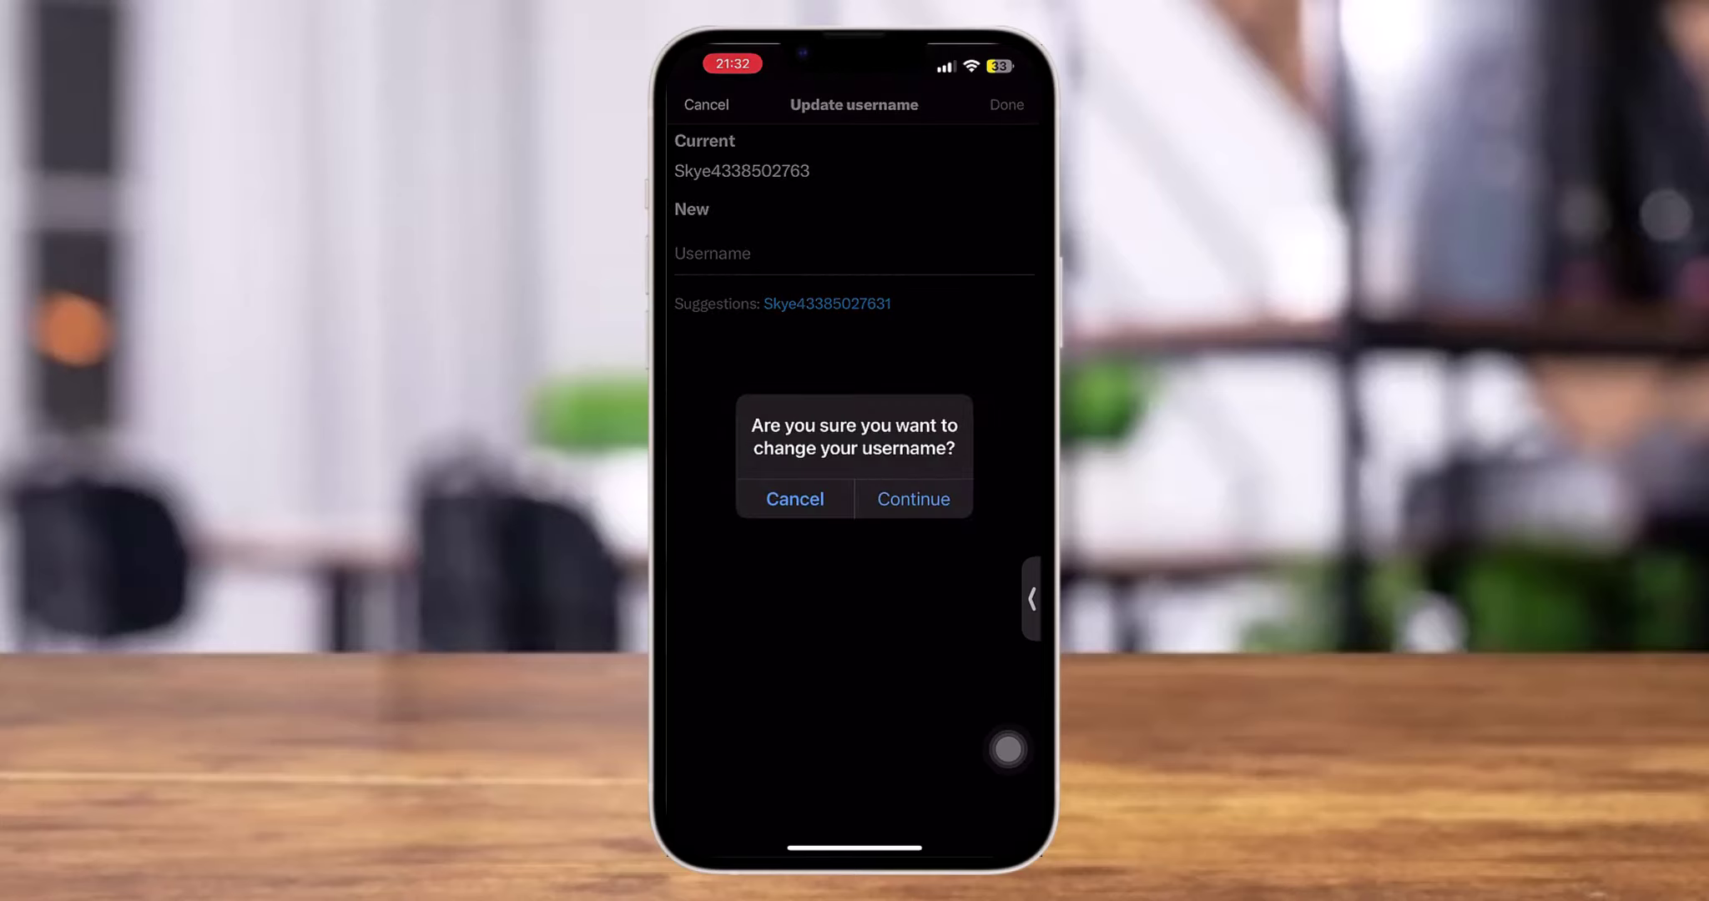
pyautogui.press('Return')
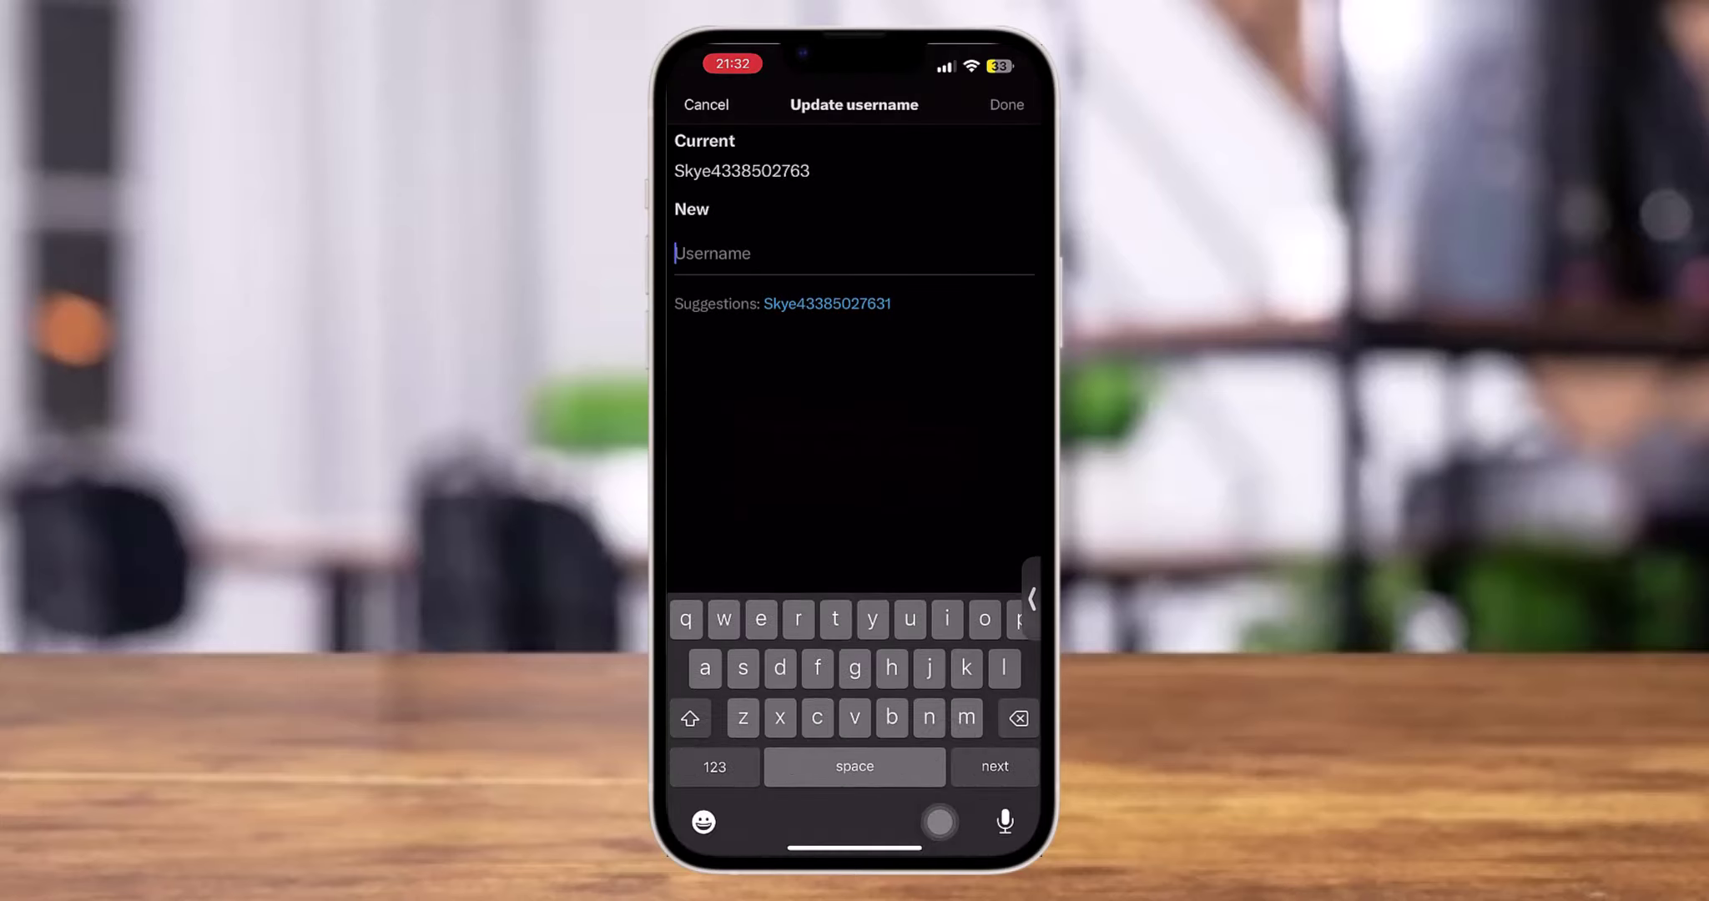
pyautogui.write('Skye')
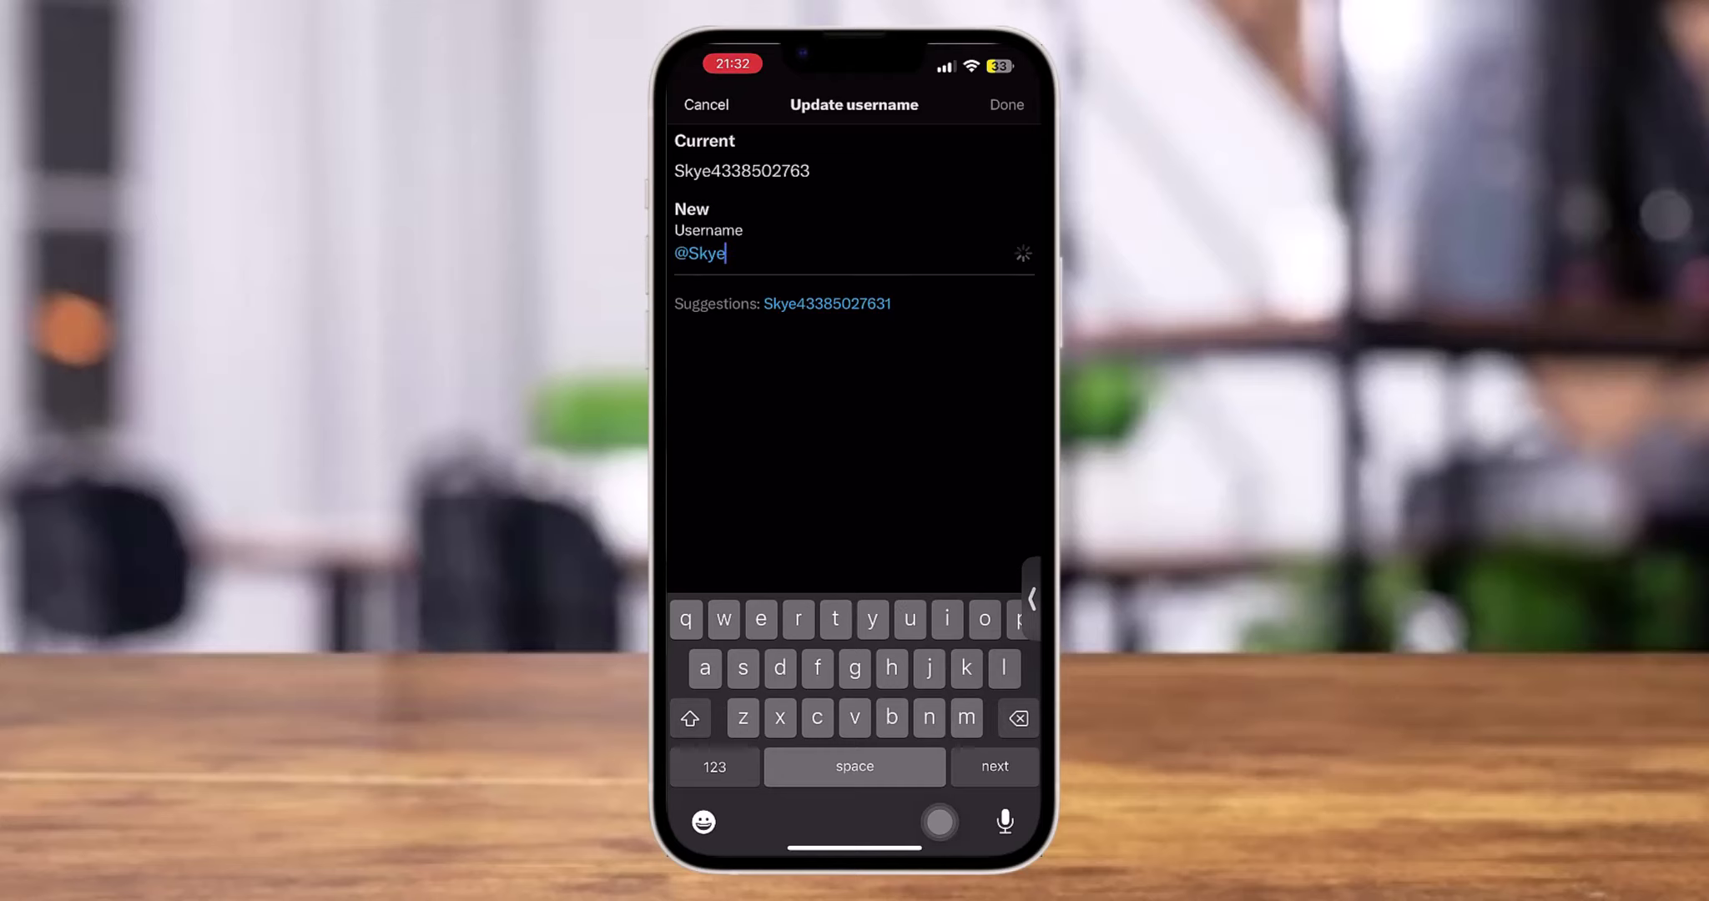
pyautogui.write('Lo')
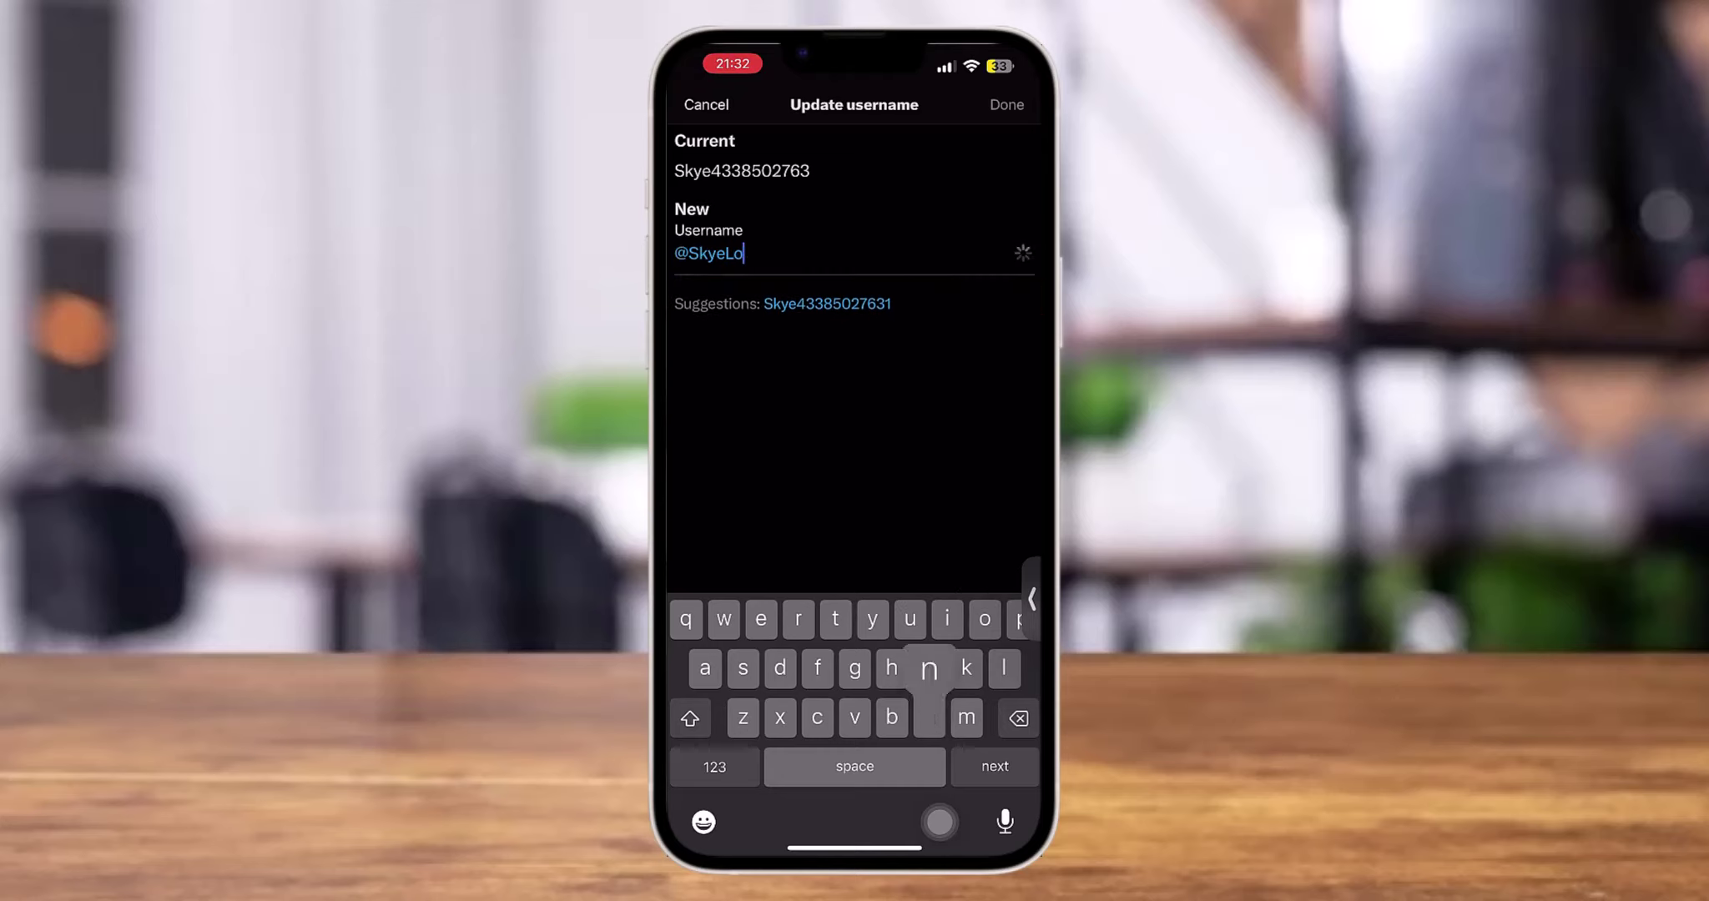
pyautogui.write('ndon')
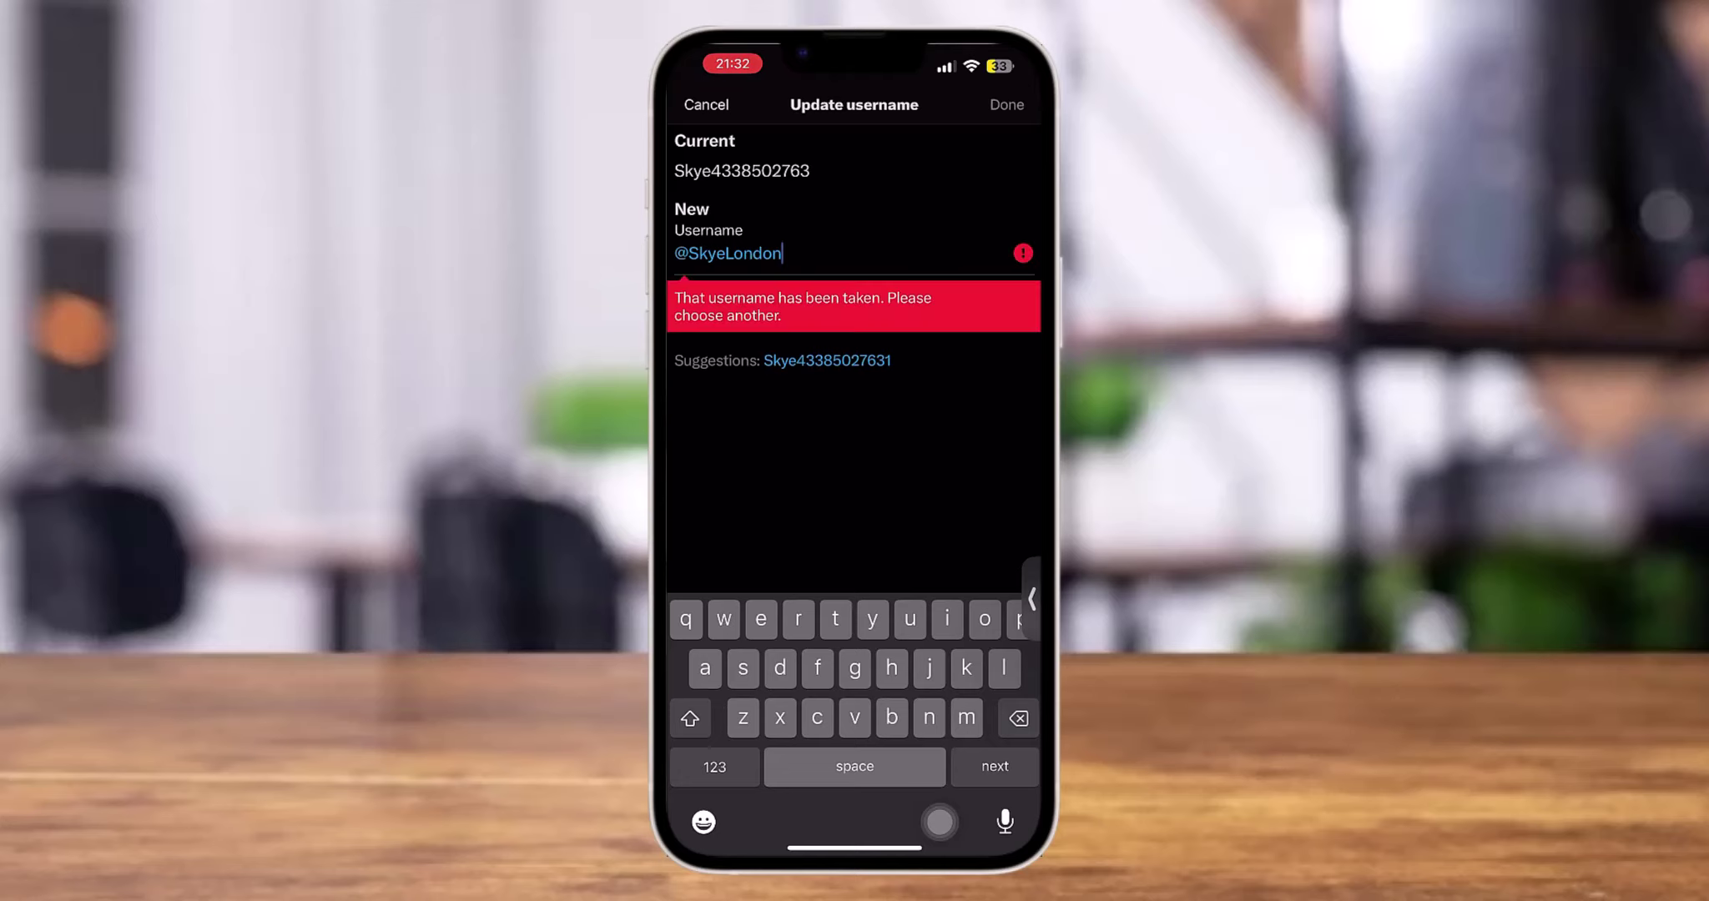
pyautogui.write('2')
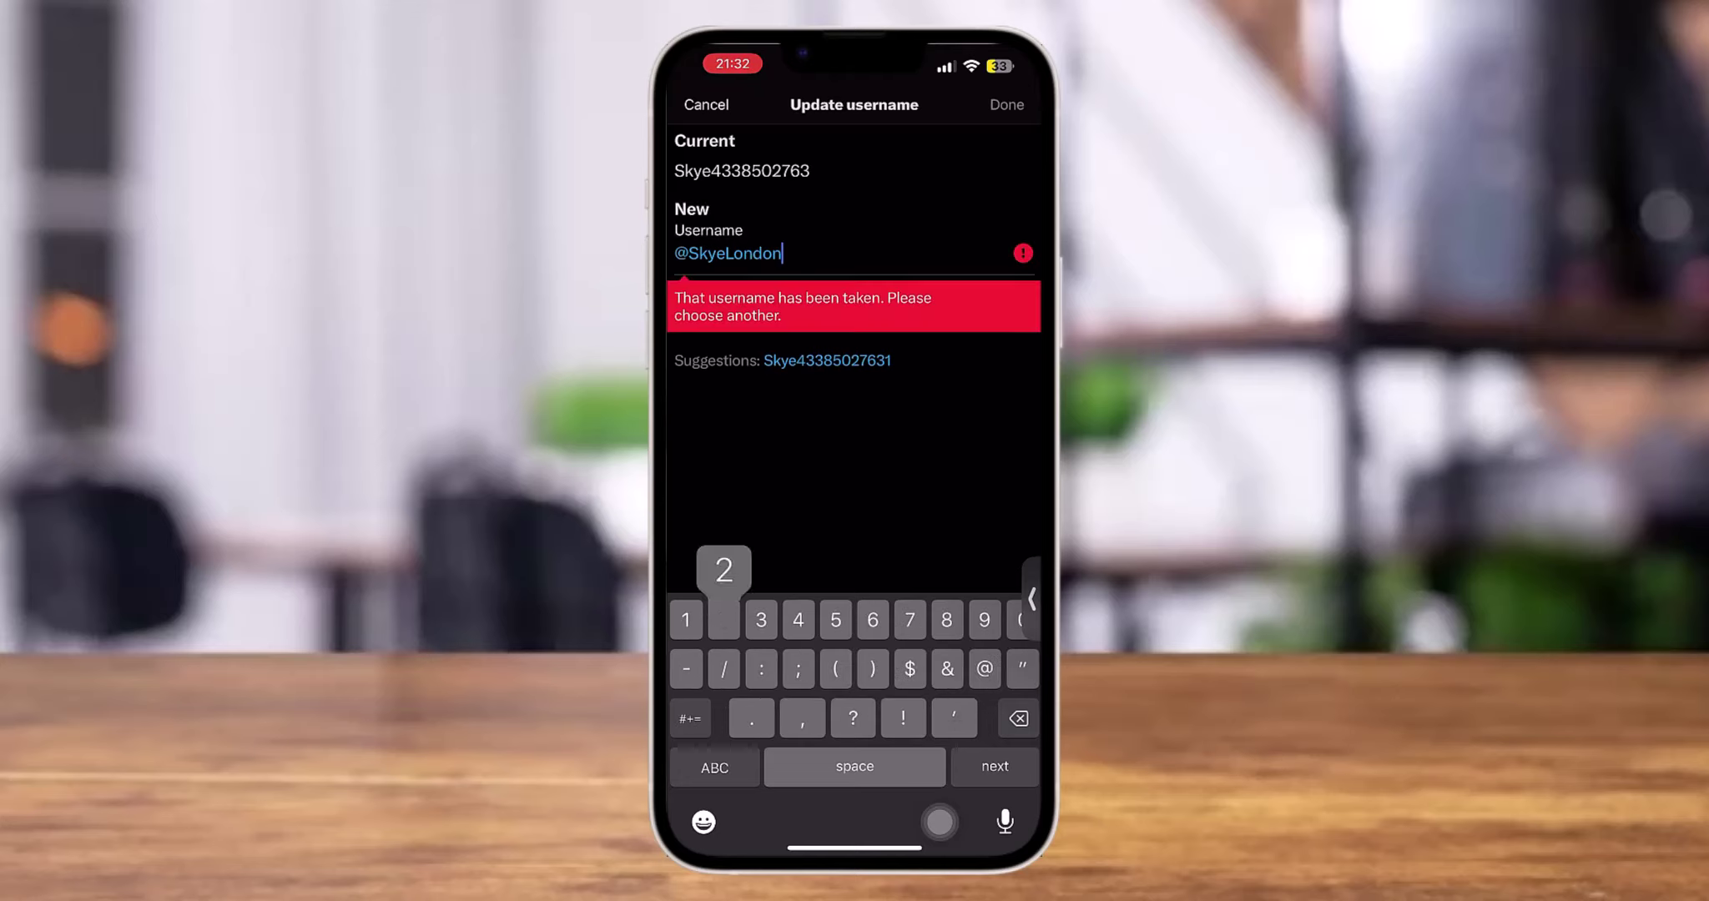
pyautogui.write('5')
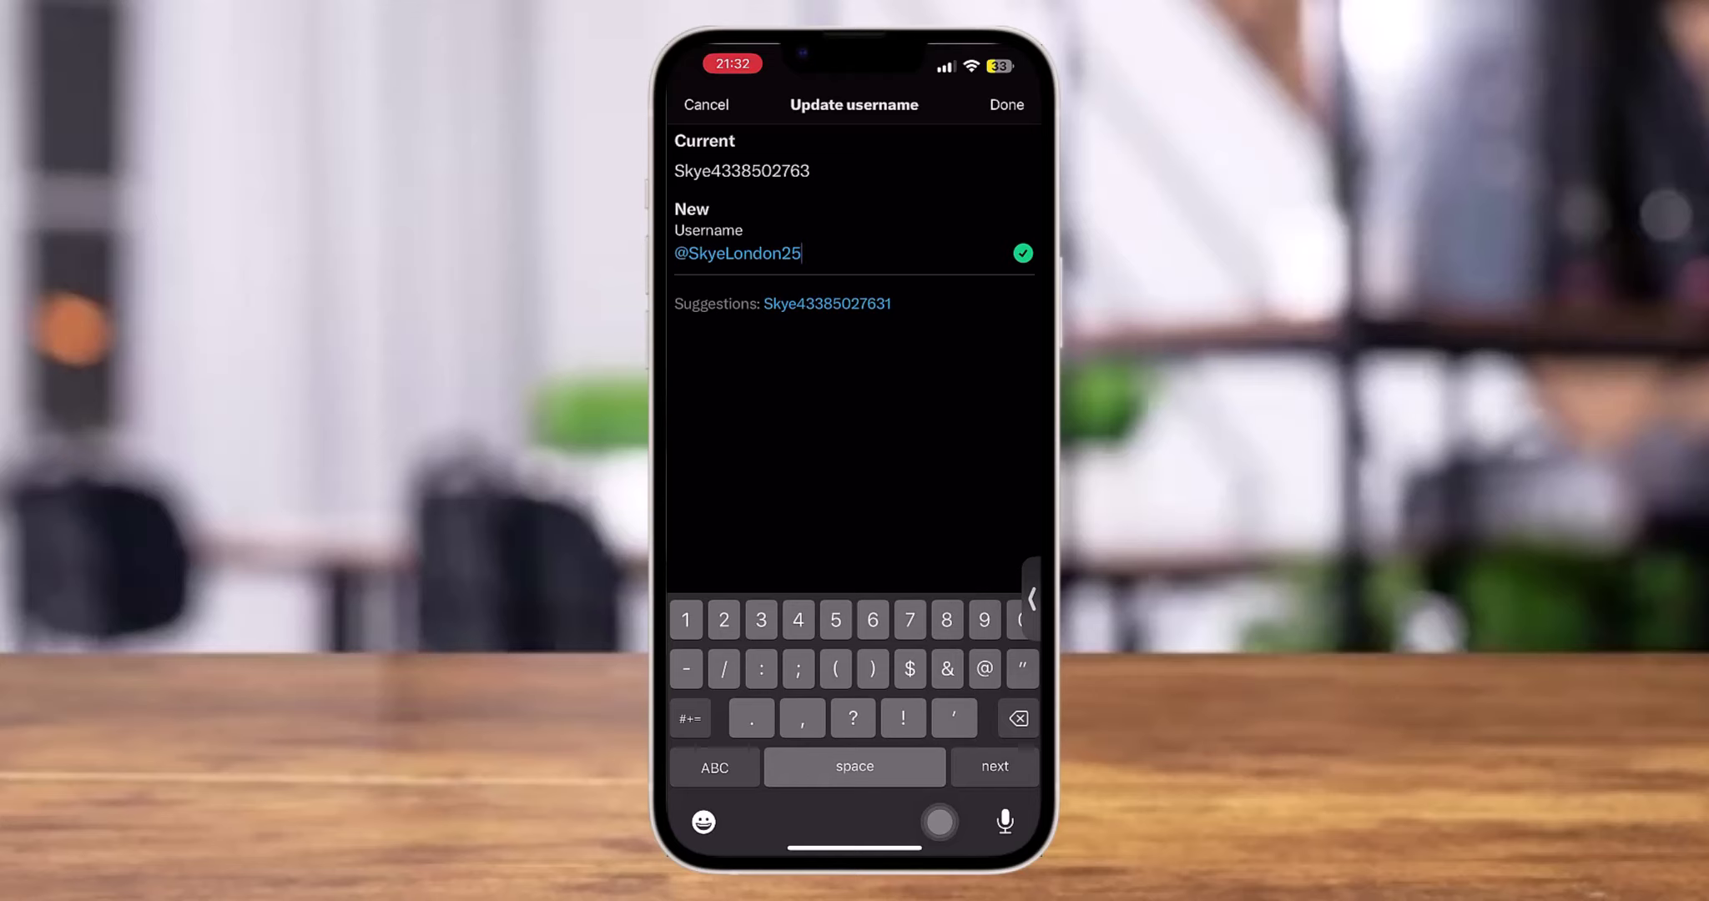
pyautogui.click(1006, 104)
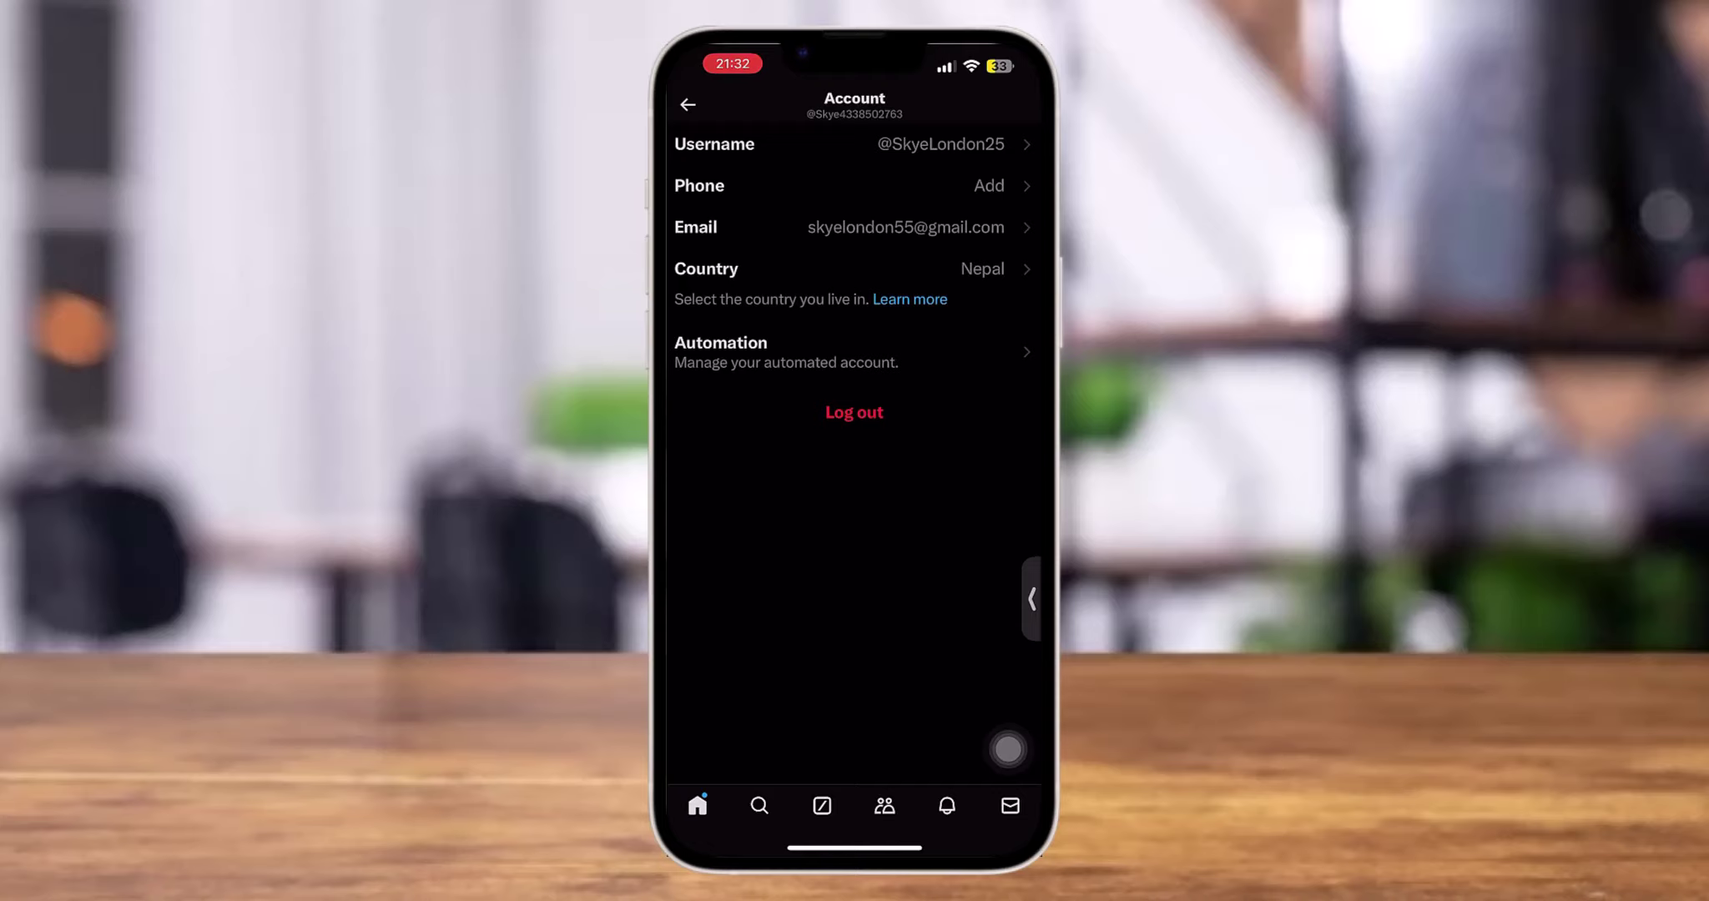
pyautogui.moveTo(854, 845); pyautogui.dragTo(854, 559)
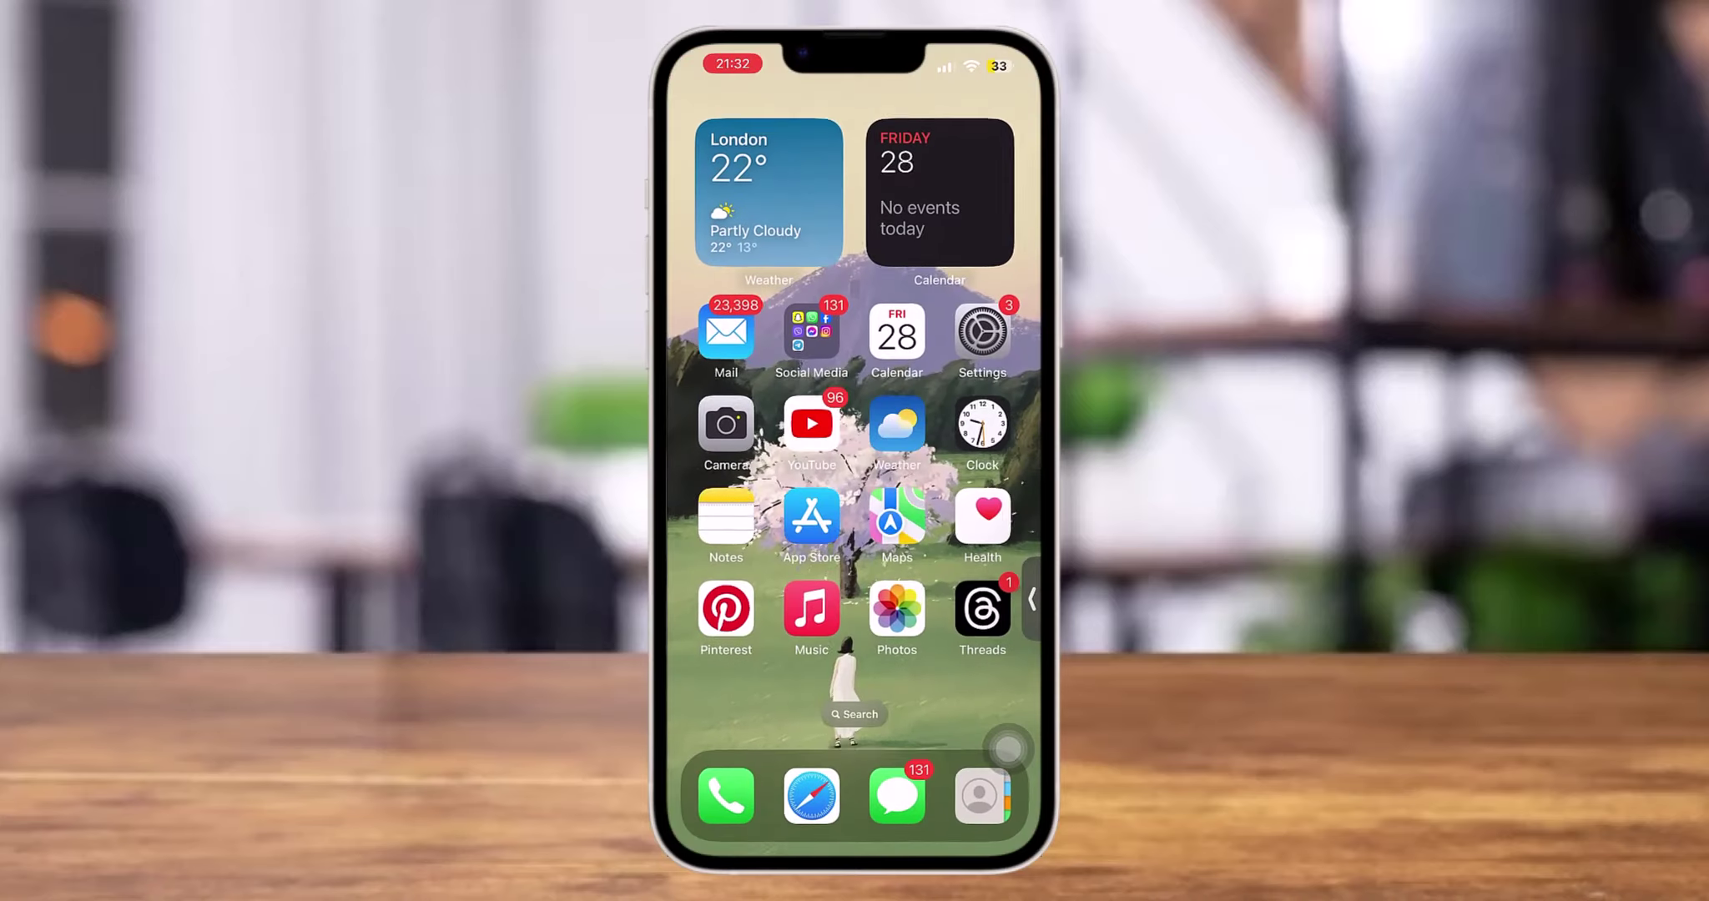